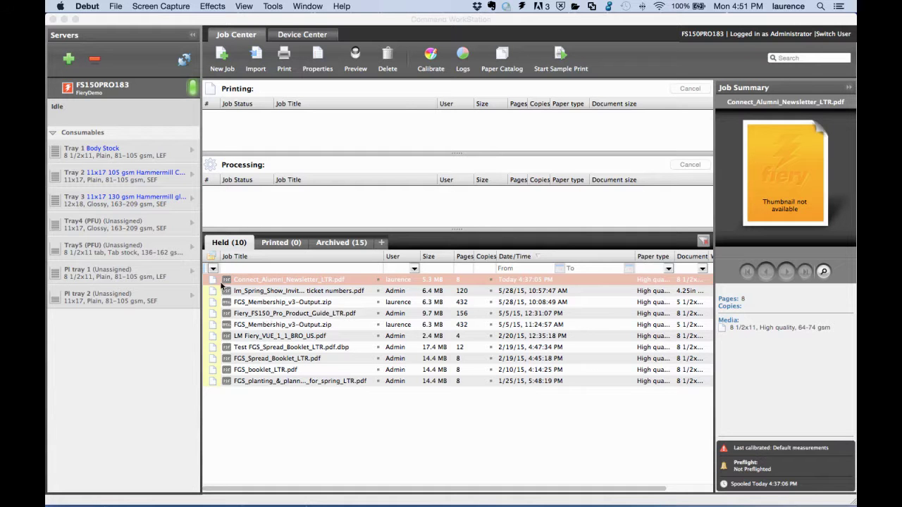
# - Open the held Connect_Alumni_Newsletter_LTR.pdf job in Image Enhance Visual Editor from its right-click menu
pyautogui.click(210, 279)
pyautogui.rightClick(210, 280)
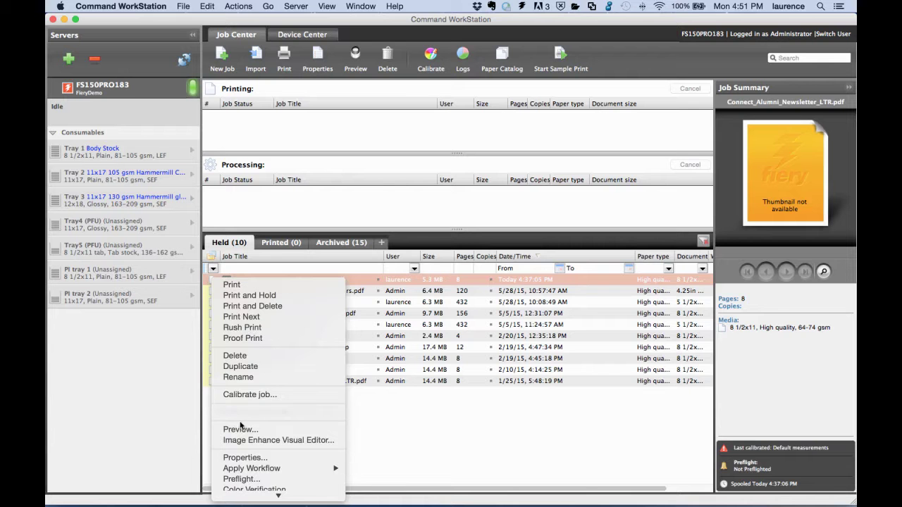
pyautogui.click(274, 441)
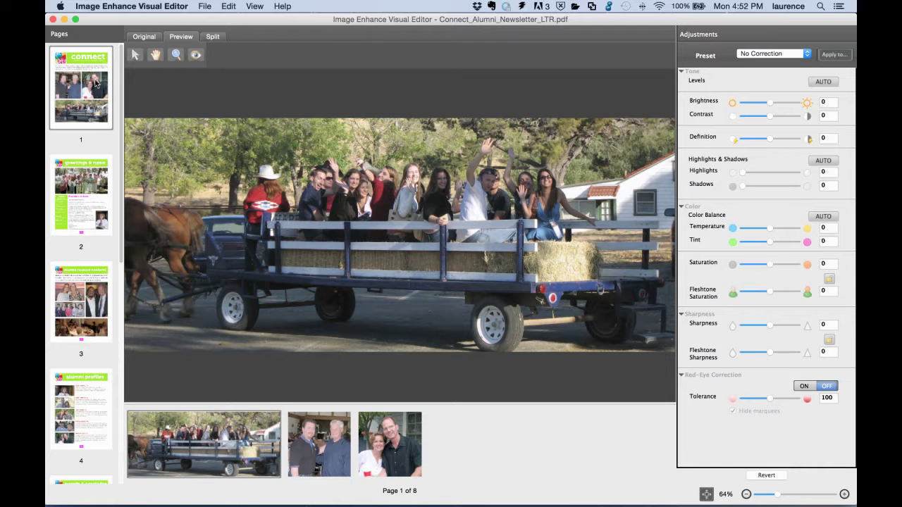
# - Switch the page 1 hayride photo preview to the Split before-and-after view
pyautogui.moveTo(117, 99); pyautogui.dragTo(128, 69)
pyautogui.click(212, 36)
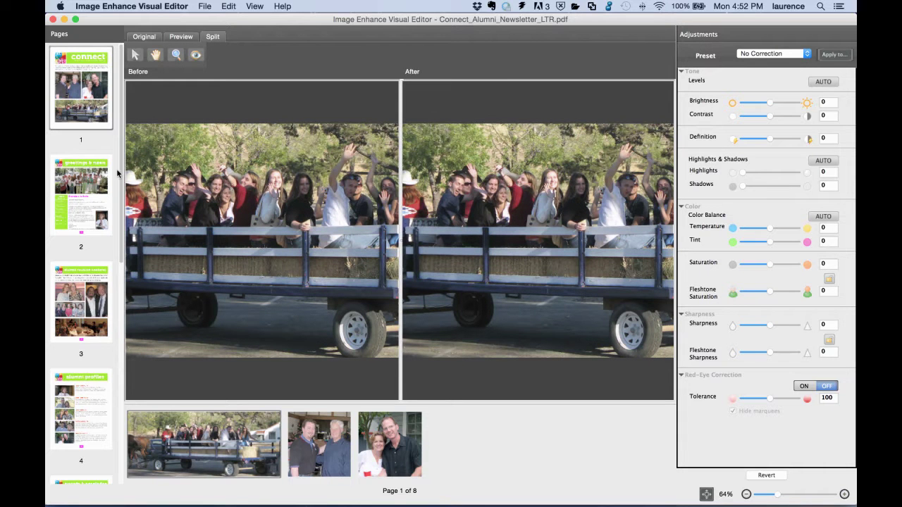
# - Select the third filmstrip photo, preview the Automatic preset, then revert to No Correction
pyautogui.click(392, 442)
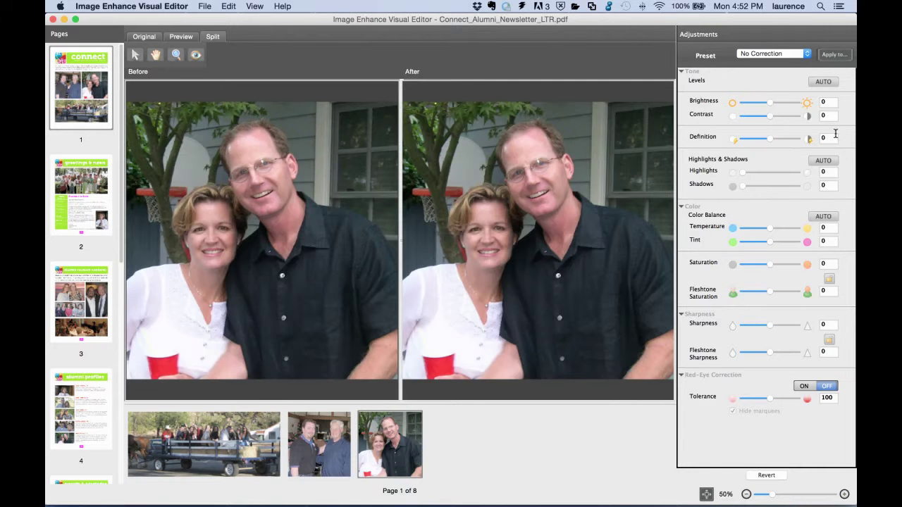
pyautogui.click(806, 55)
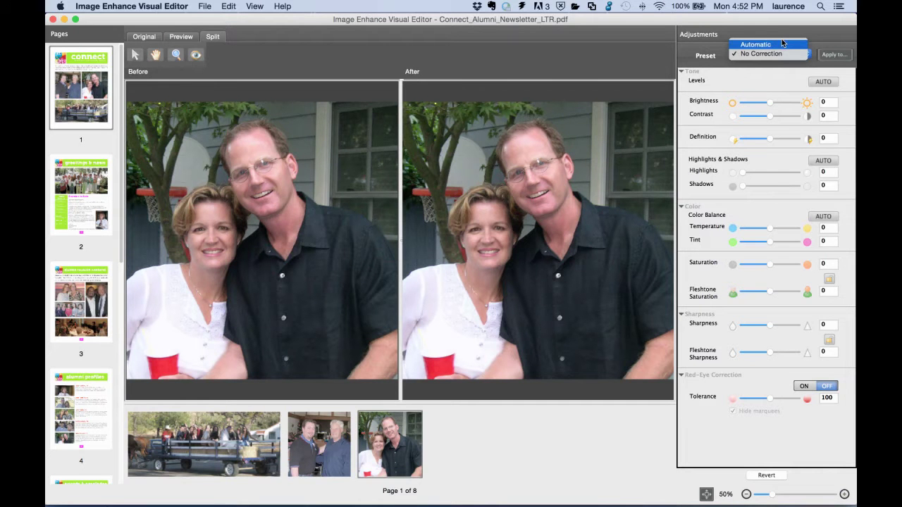
pyautogui.click(782, 44)
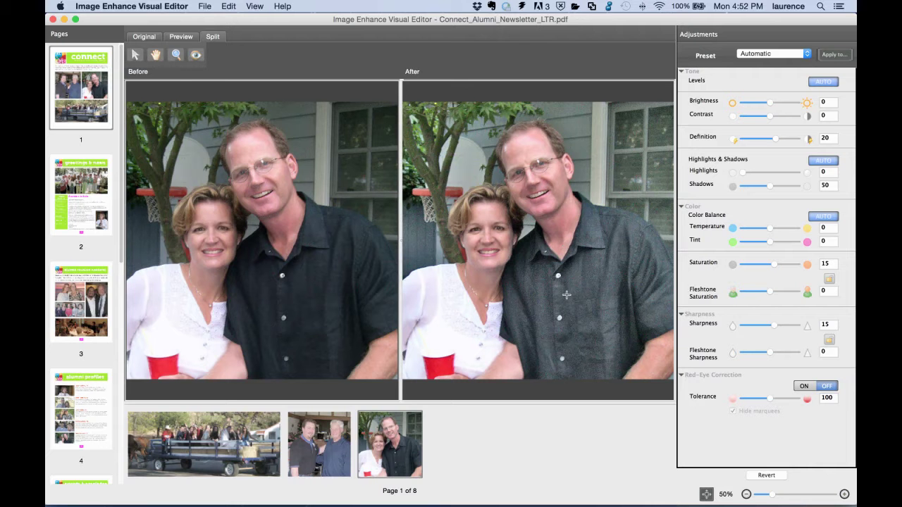
pyautogui.click(804, 52)
pyautogui.click(781, 62)
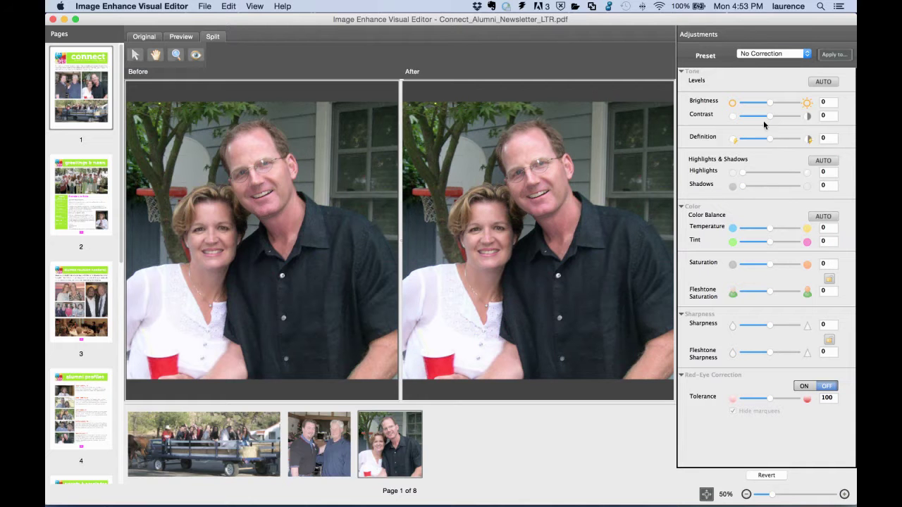
# - Adjust Brightness, set Flesh tone Saturation to 21 and Highlights to 24 for a Custom preset
pyautogui.moveTo(768, 103)
pyautogui.mouseDown()
pyautogui.moveTo(751, 102)
pyautogui.moveTo(777, 106)
pyautogui.moveTo(768, 104)
pyautogui.mouseUp()
pyautogui.moveTo(773, 291); pyautogui.dragTo(776, 290)
pyautogui.moveTo(741, 172); pyautogui.dragTo(756, 173)
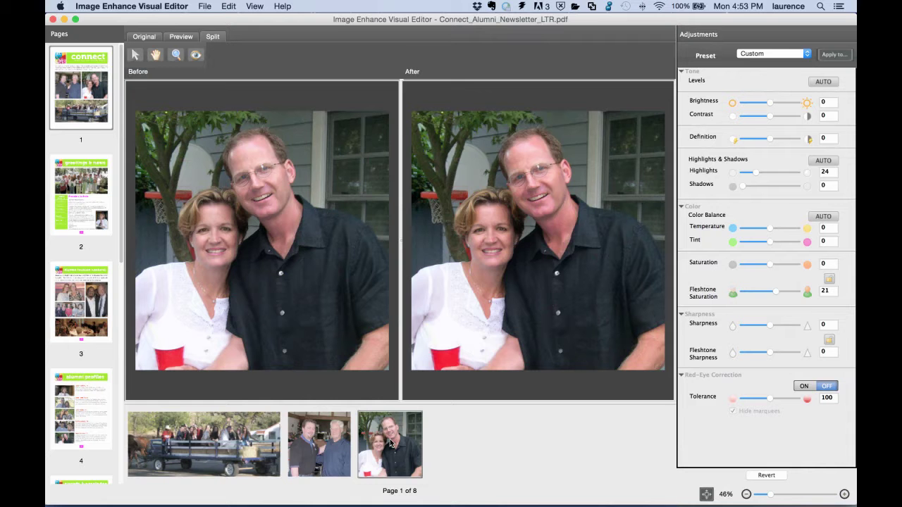
# - Apply the Custom correction to Pages: 1 only
pyautogui.click(833, 54)
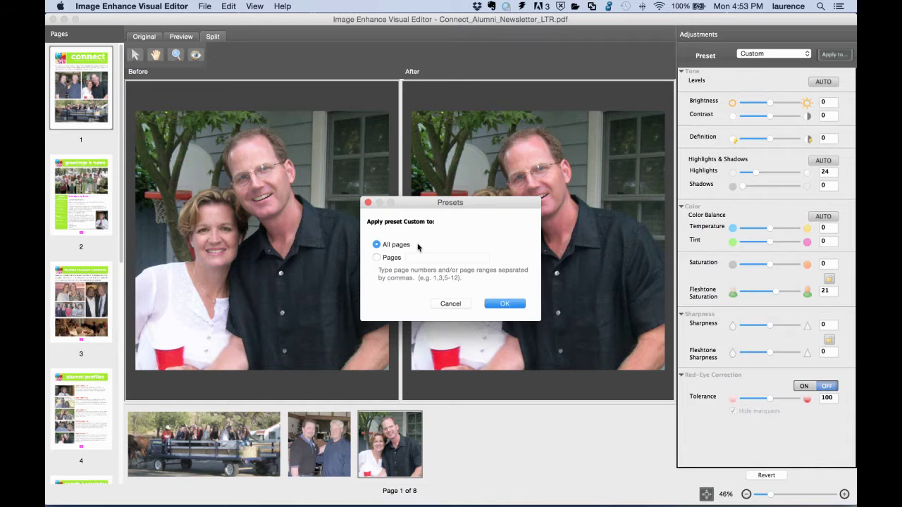
pyautogui.click(375, 258)
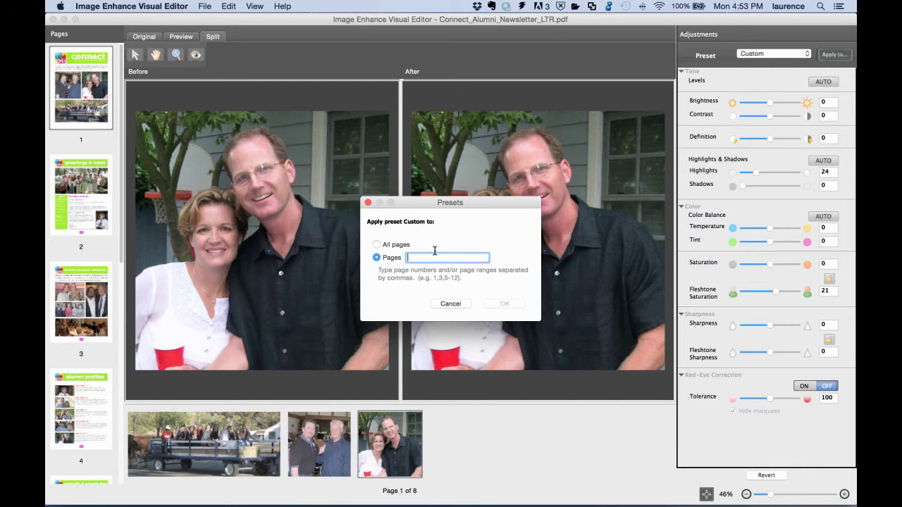
pyautogui.write('1')
pyautogui.click(504, 304)
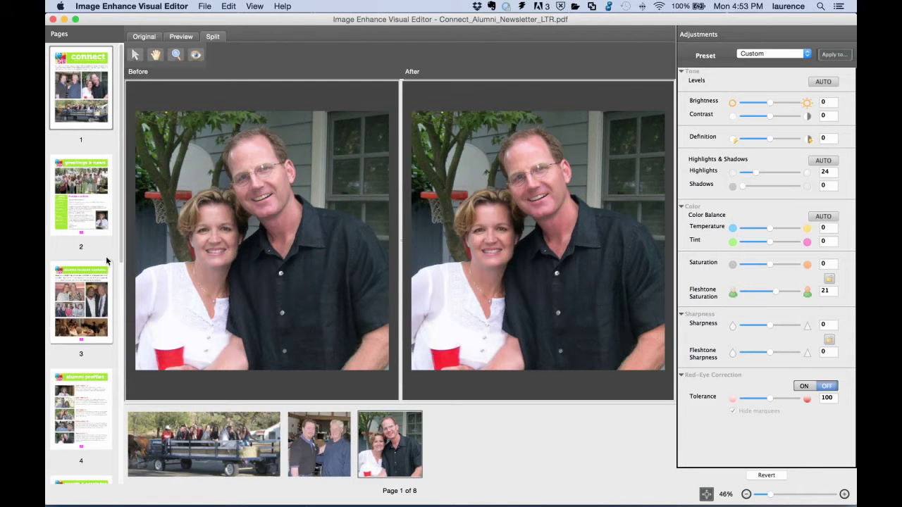
# - Go to page 5's group photo and switch Red-Eye Correction ON
pyautogui.scroll(-5, 119, 246)
pyautogui.click(87, 322)
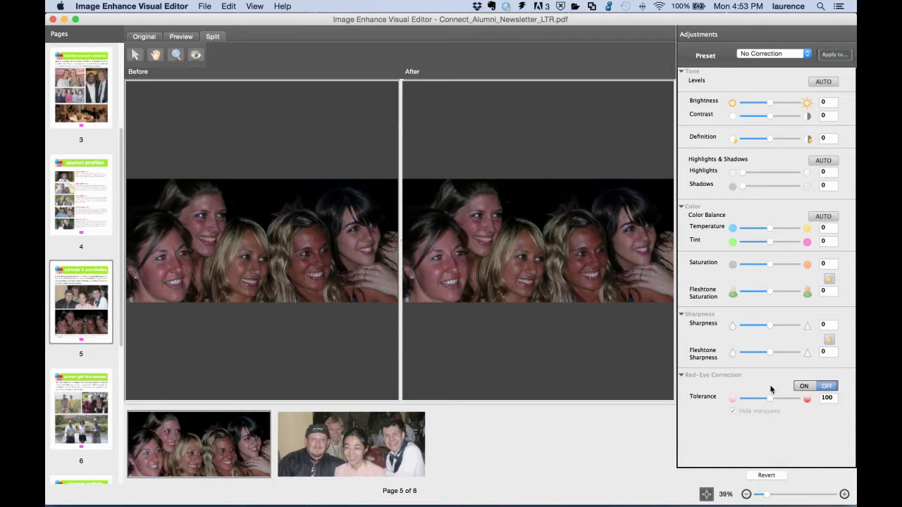
pyautogui.click(800, 387)
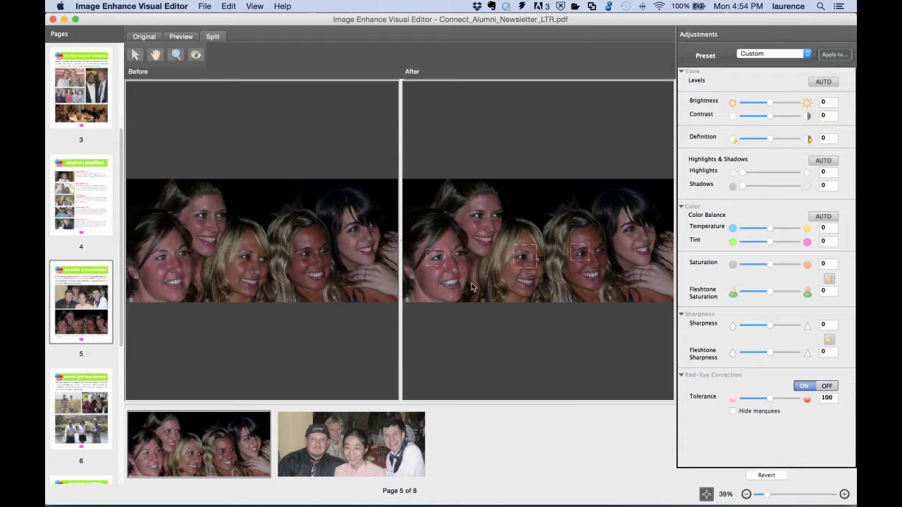
# - Apply the Automatic preset, re-enable Red-Eye Correction, and mark the leftmost woman's eye
pyautogui.click(537, 256)
pyautogui.click(805, 55)
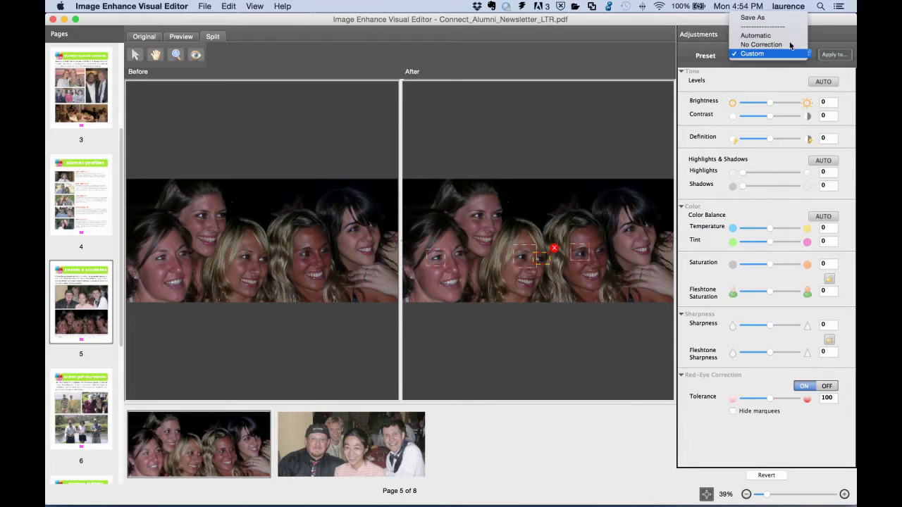
pyautogui.click(781, 36)
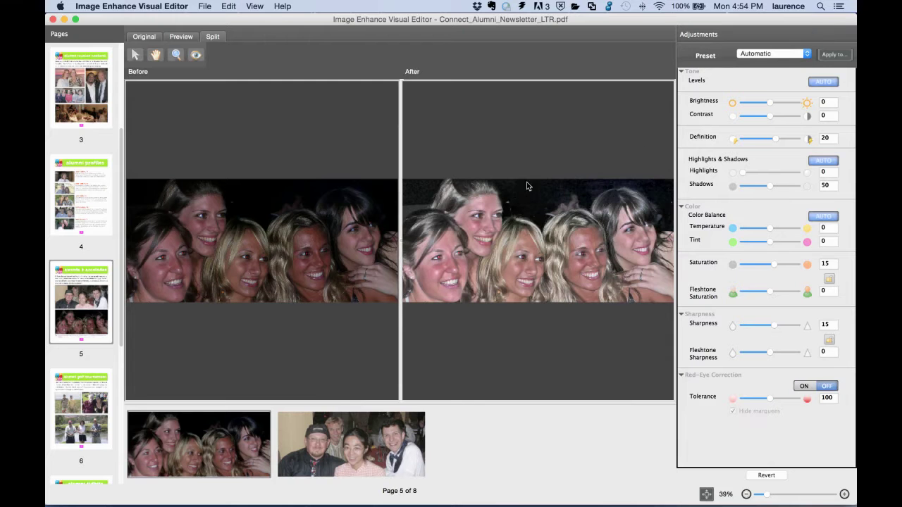
pyautogui.click(802, 386)
pyautogui.moveTo(447, 248); pyautogui.dragTo(464, 254)
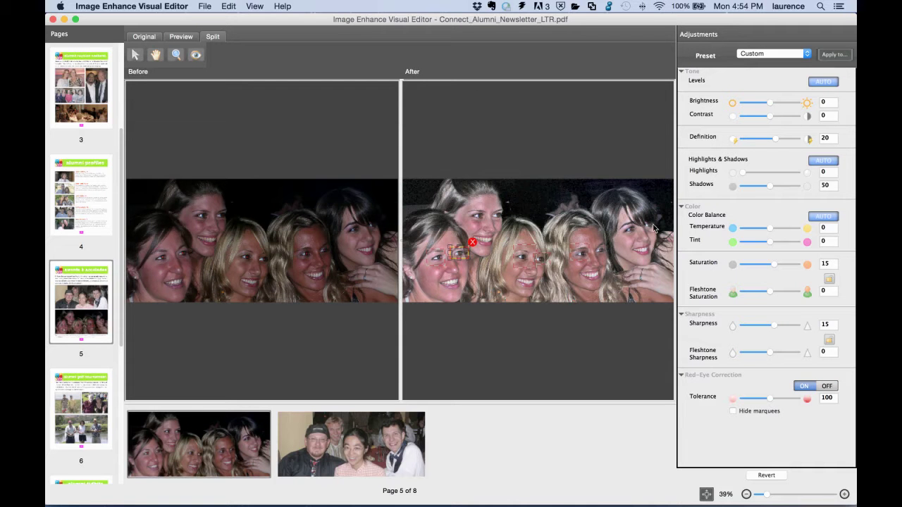
# - Apply the Custom correction to all pages and confirm
pyautogui.click(835, 54)
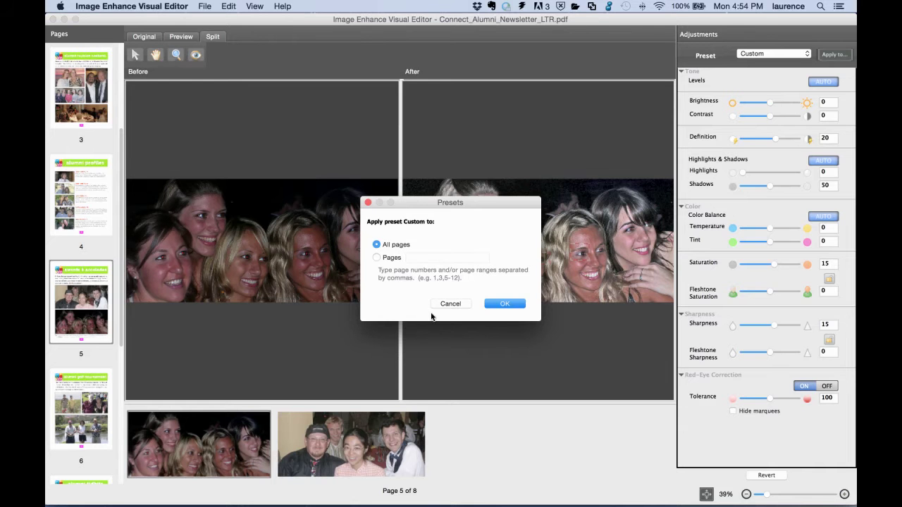
pyautogui.click(496, 304)
pyautogui.click(535, 184)
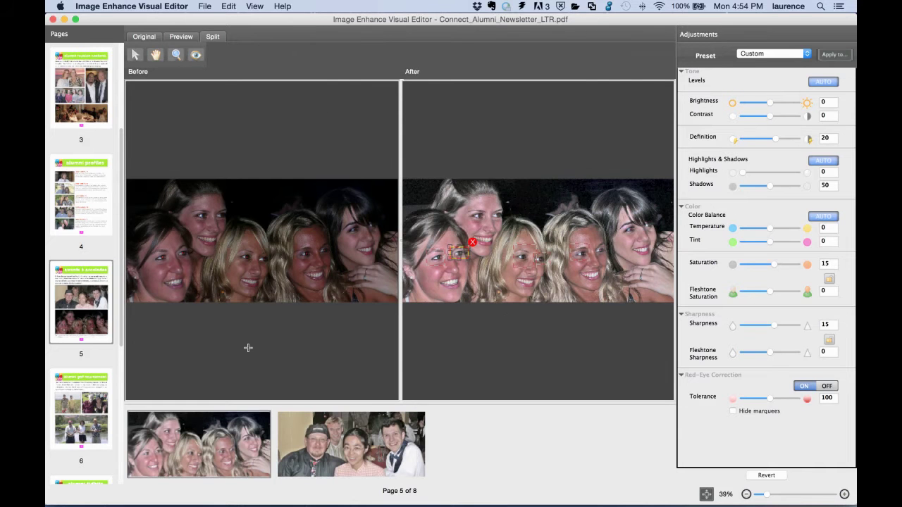
# - Review the corrected photos on pages 6, 5 and 4
pyautogui.click(92, 407)
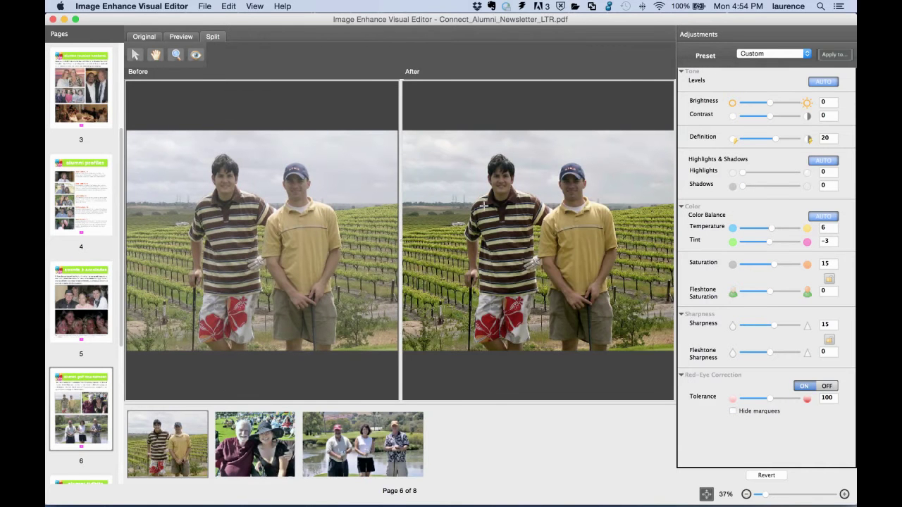
pyautogui.click(256, 451)
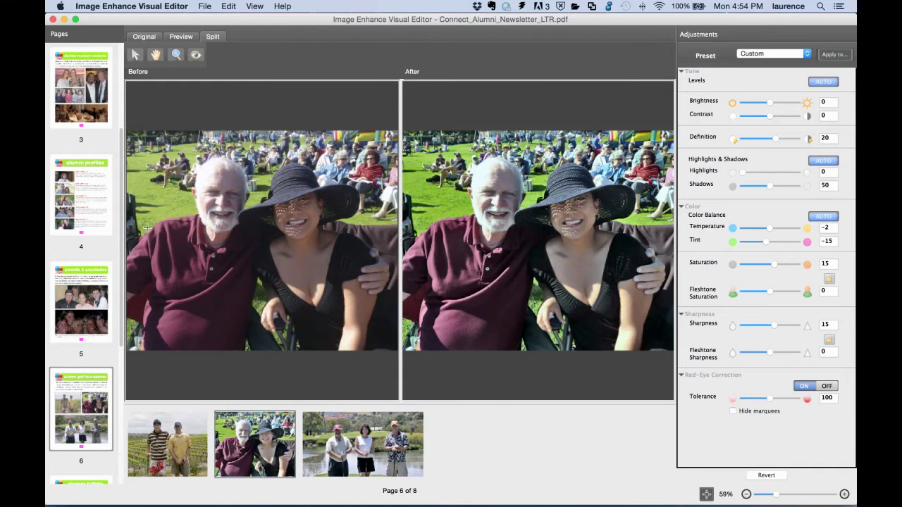
pyautogui.click(74, 291)
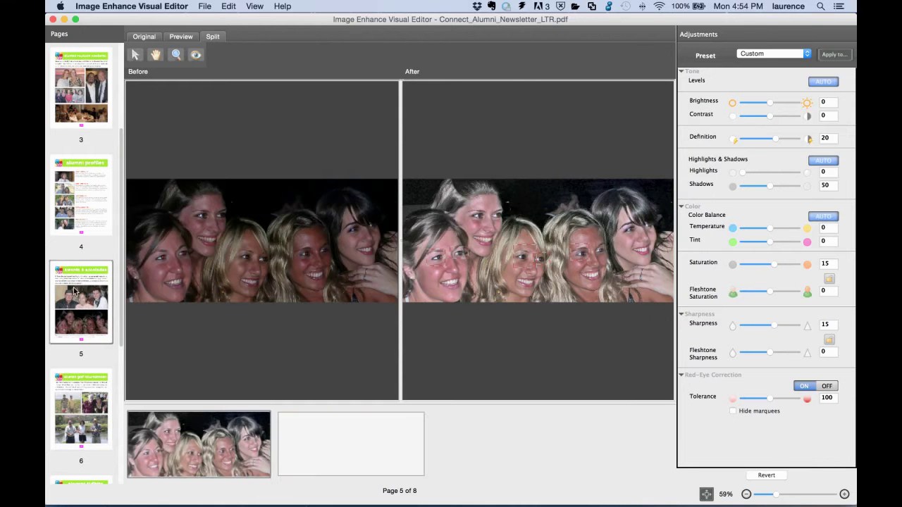
pyautogui.click(310, 459)
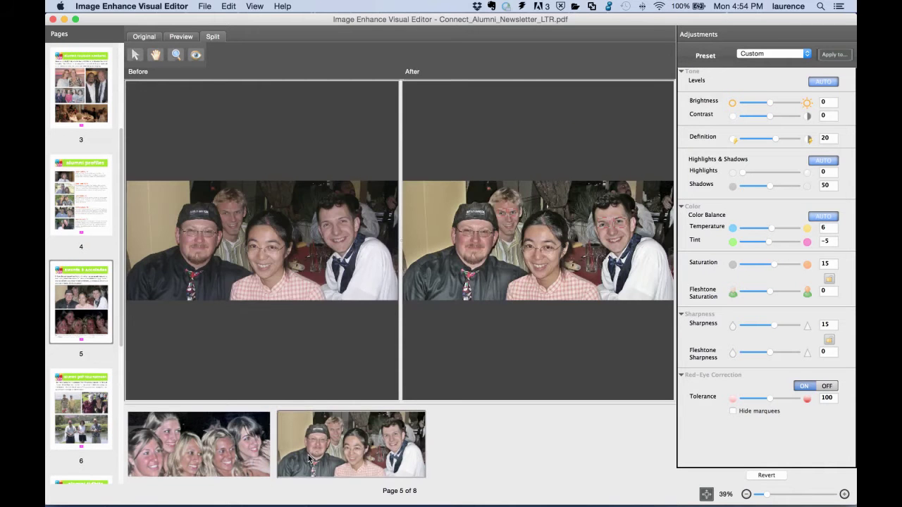
pyautogui.click(107, 177)
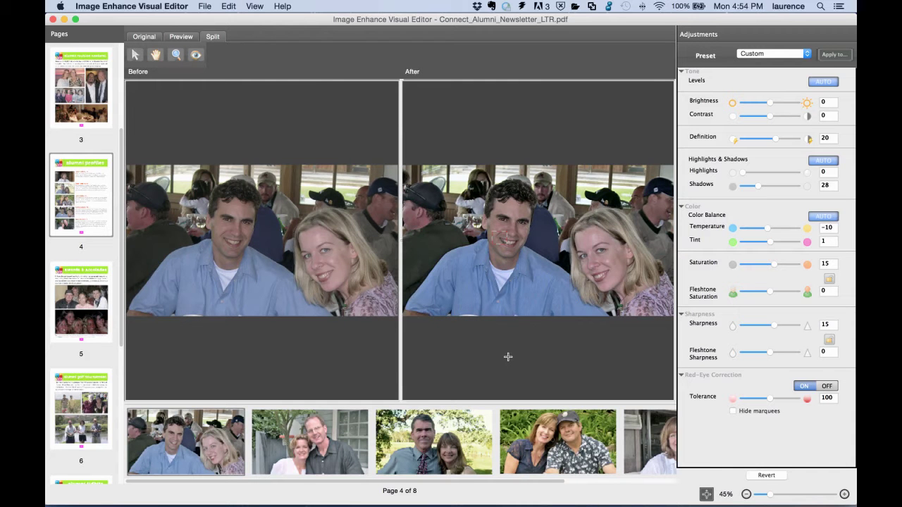
# - Close the editor and save changes to Connect_Alumni_Newsletter_LTR.pdf
pyautogui.click(52, 19)
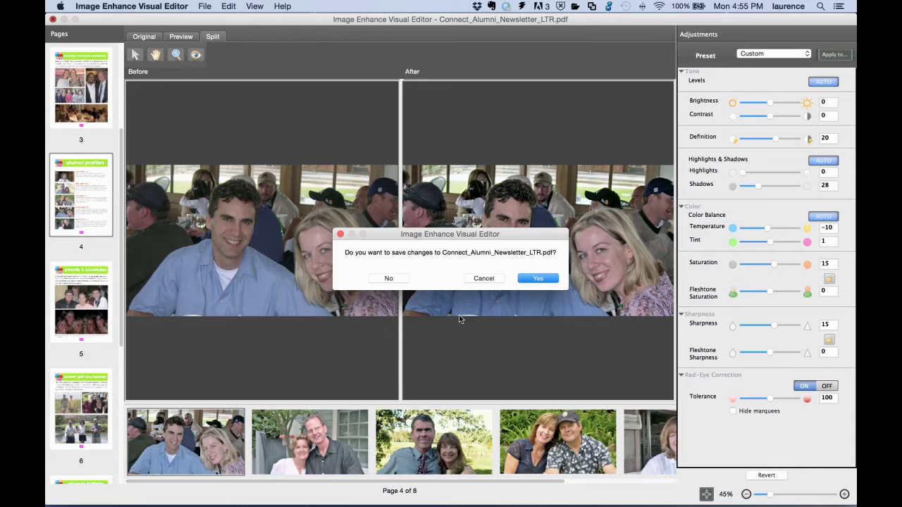
pyautogui.click(527, 278)
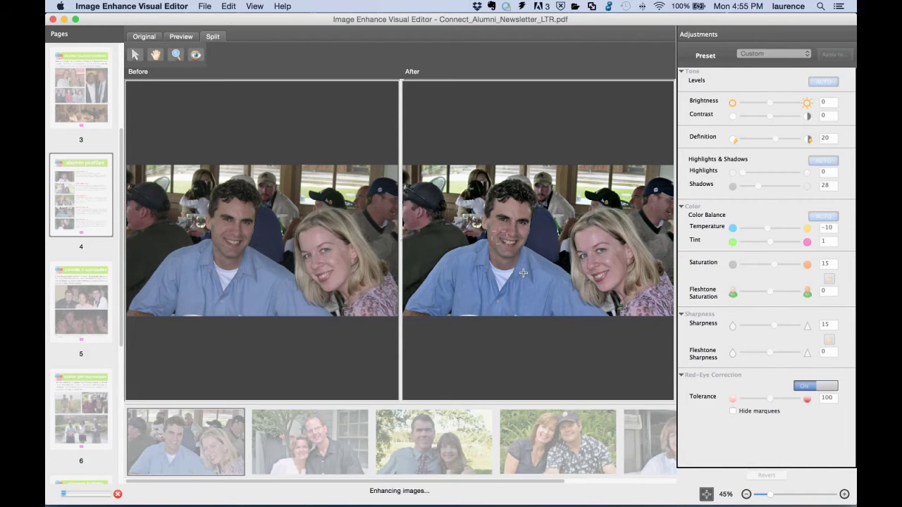